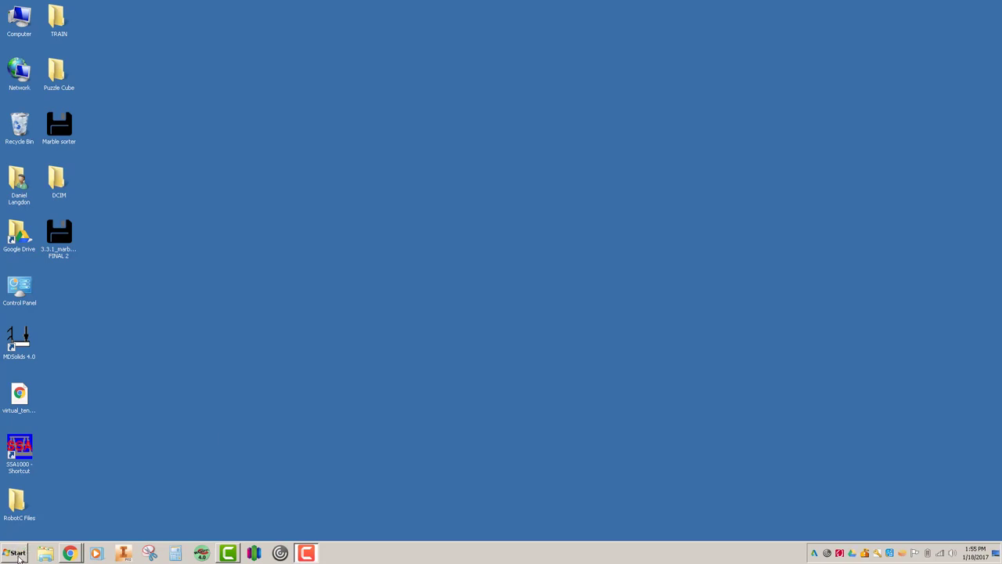
Find and launch Logger Pro 3.9
click(16, 557)
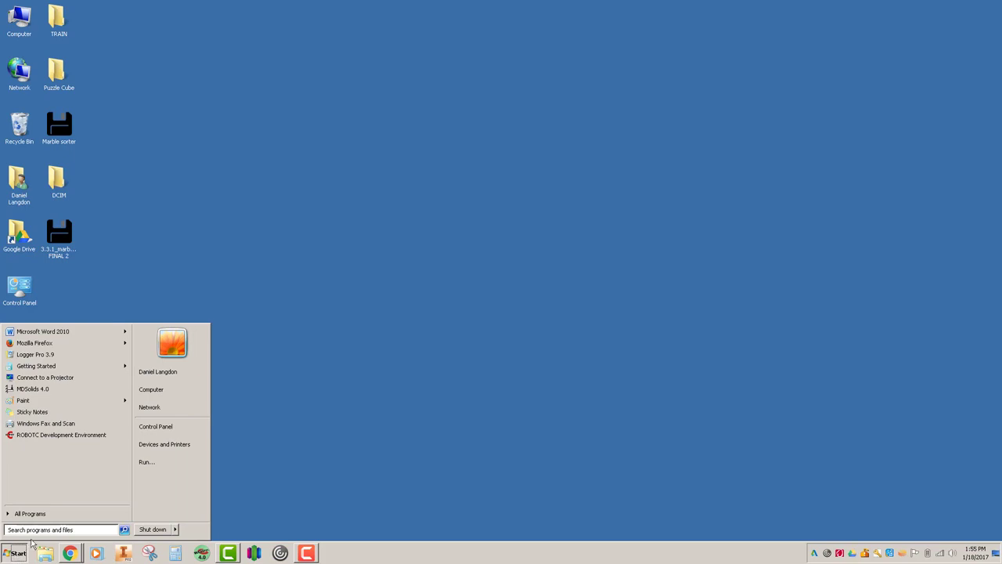
text(log)
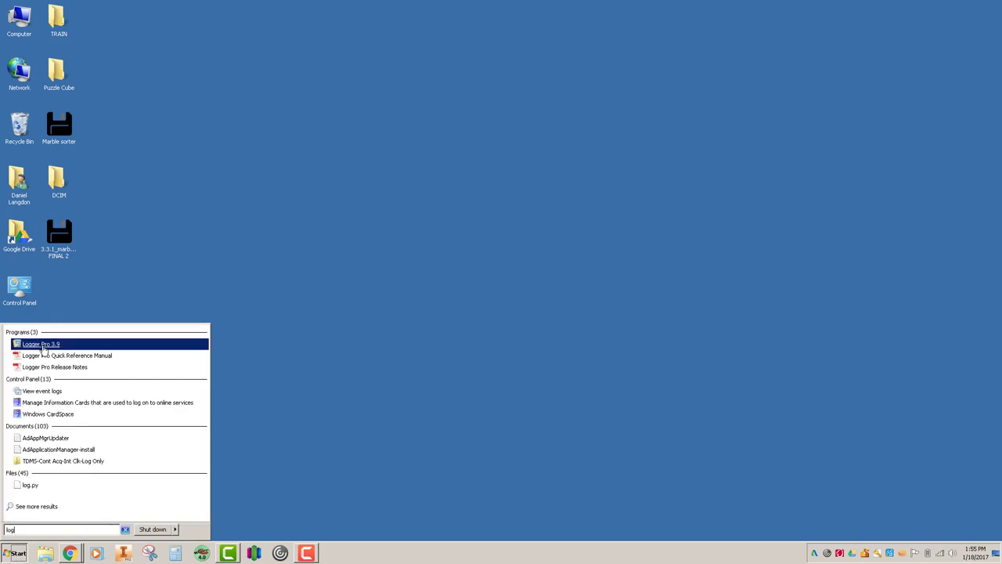
click(43, 346)
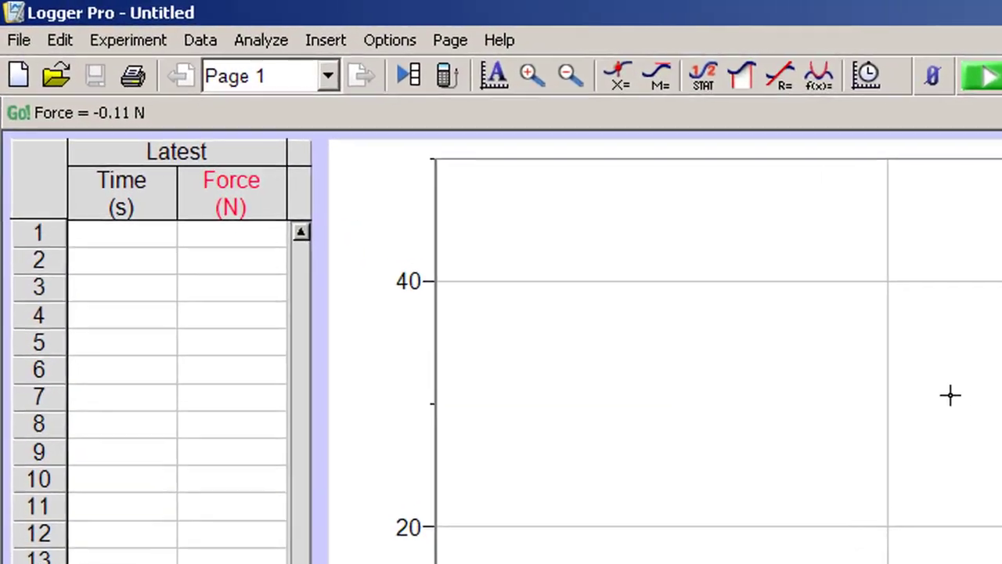
Set the time-based data collection duration to 5 seconds
click(139, 41)
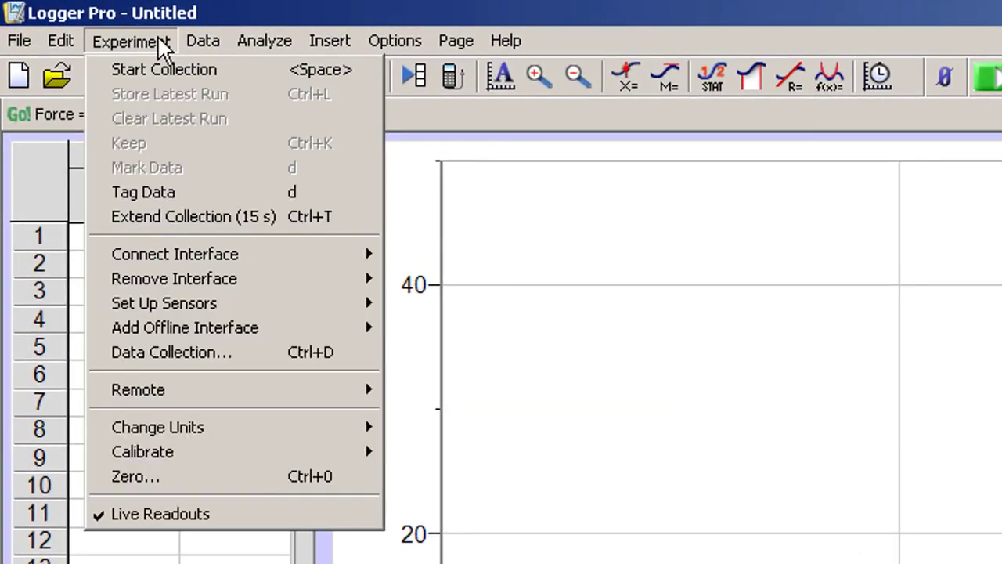
mouse_move(191, 252)
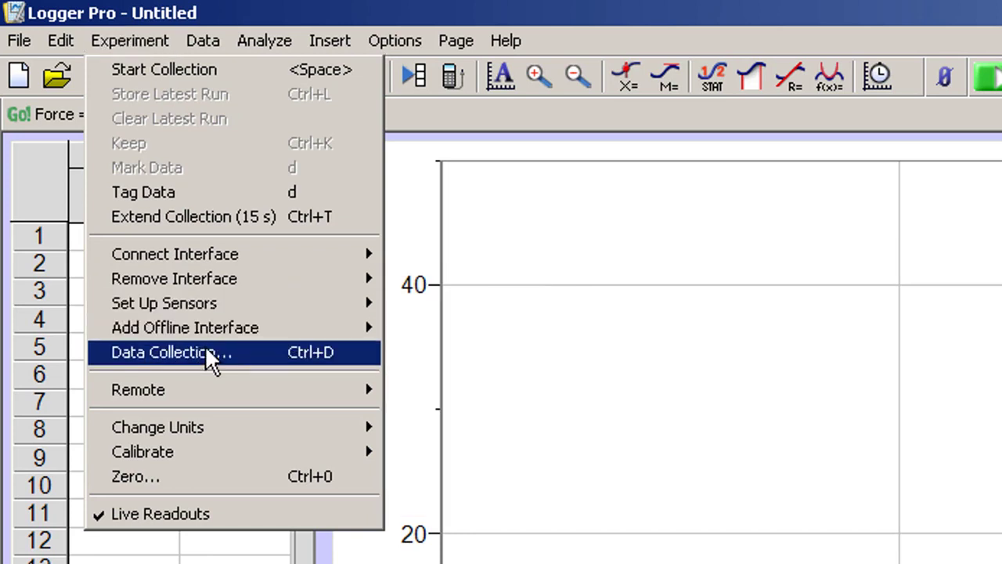
click(206, 353)
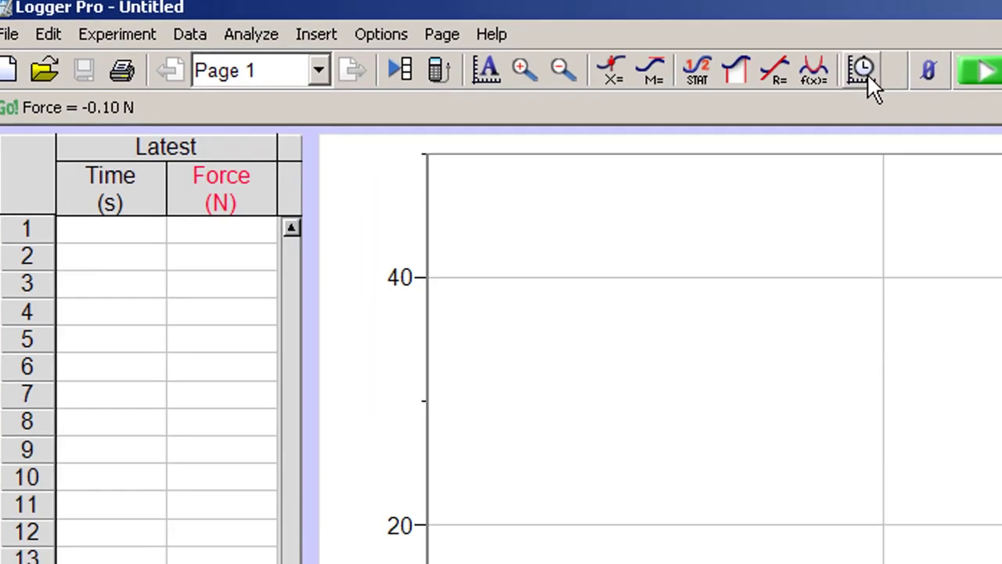
click(878, 76)
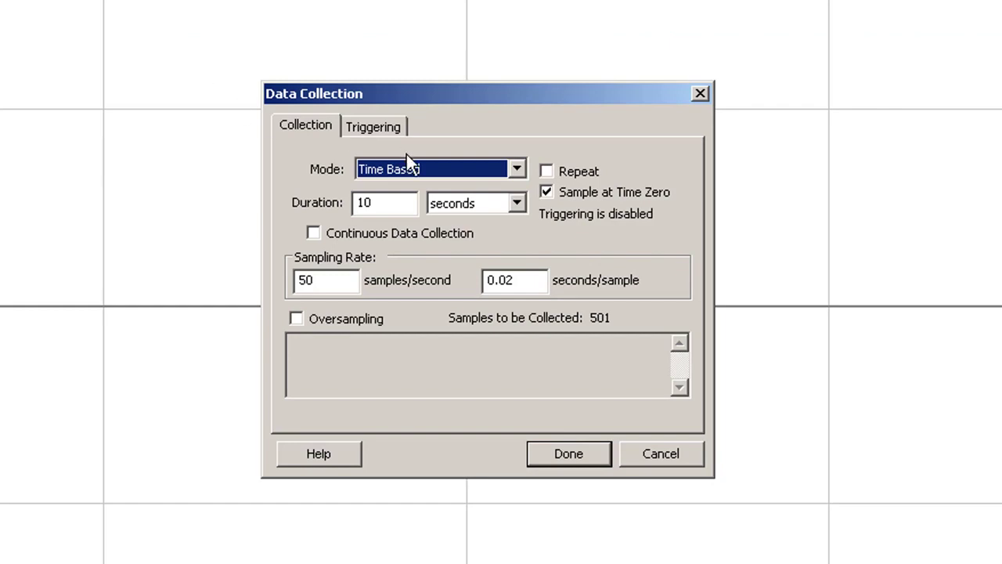
double_click(391, 202)
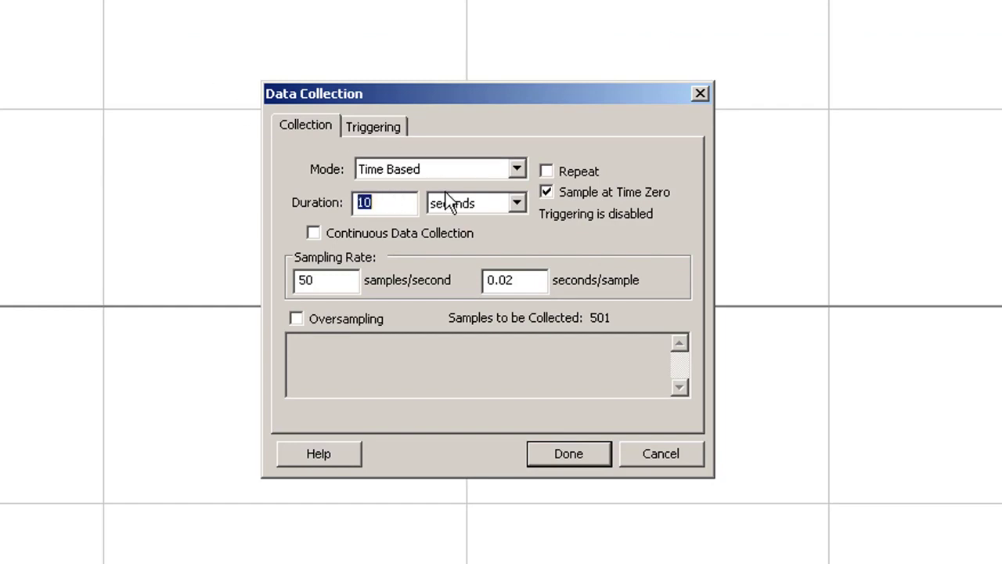
text(5)
click(571, 456)
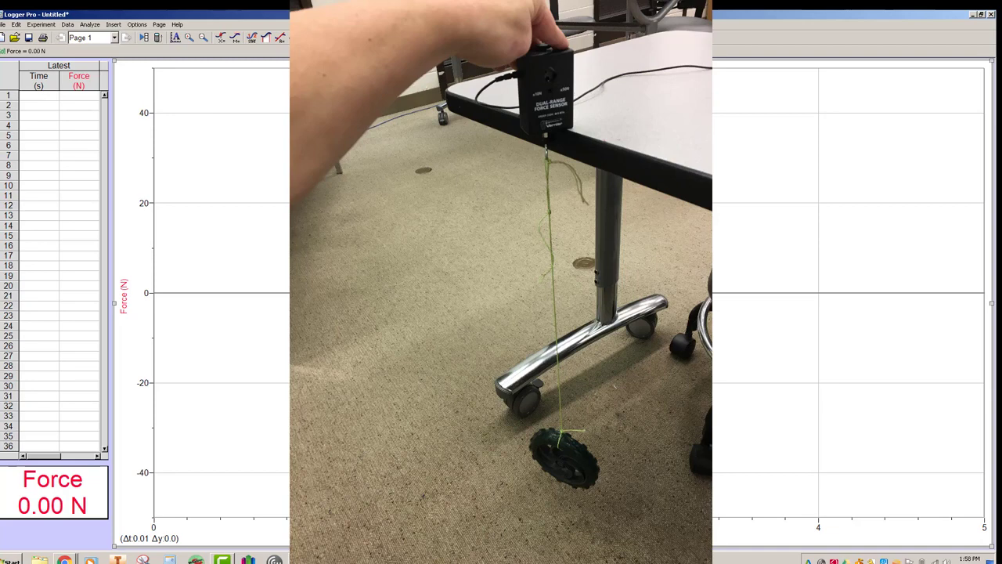
Zero the force sensor
click(35, 26)
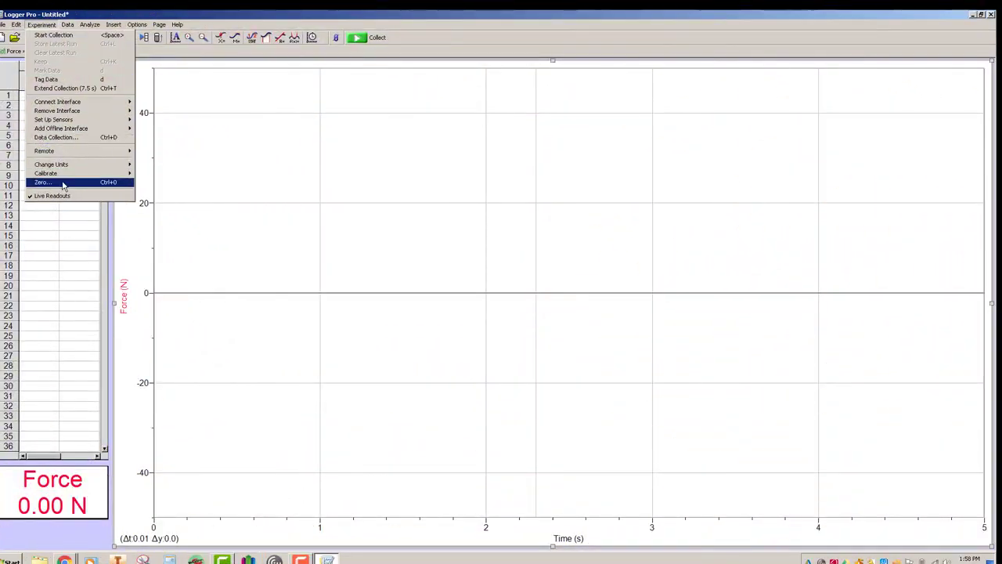
click(323, 34)
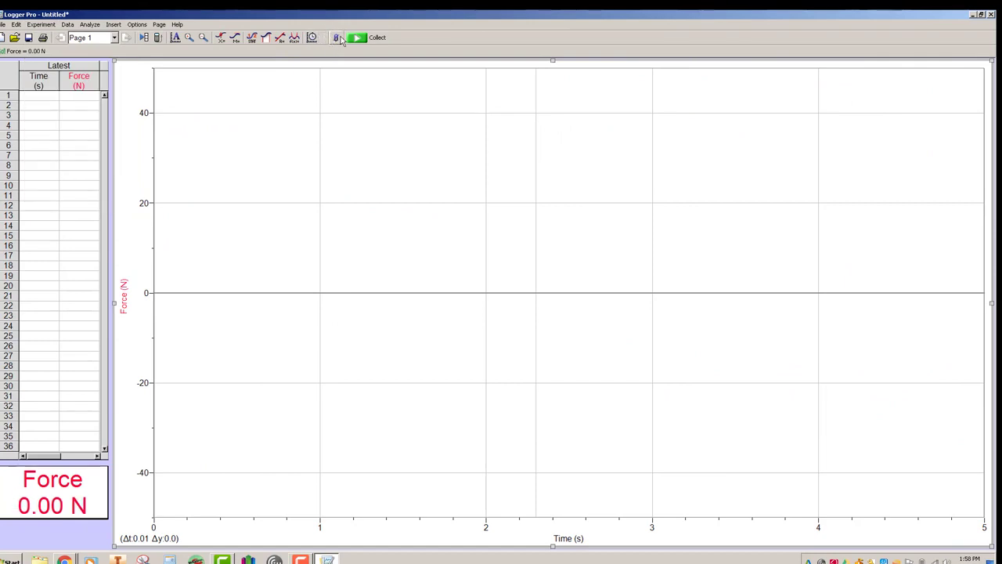
click(338, 40)
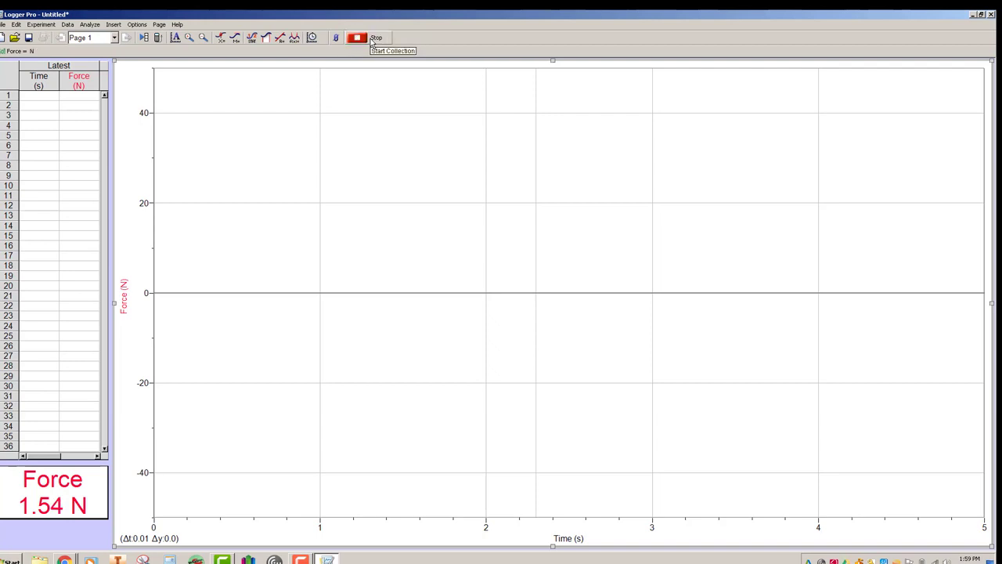
Collect a force run with the hanging wheel and look through its recorded readings from start to end
click(373, 41)
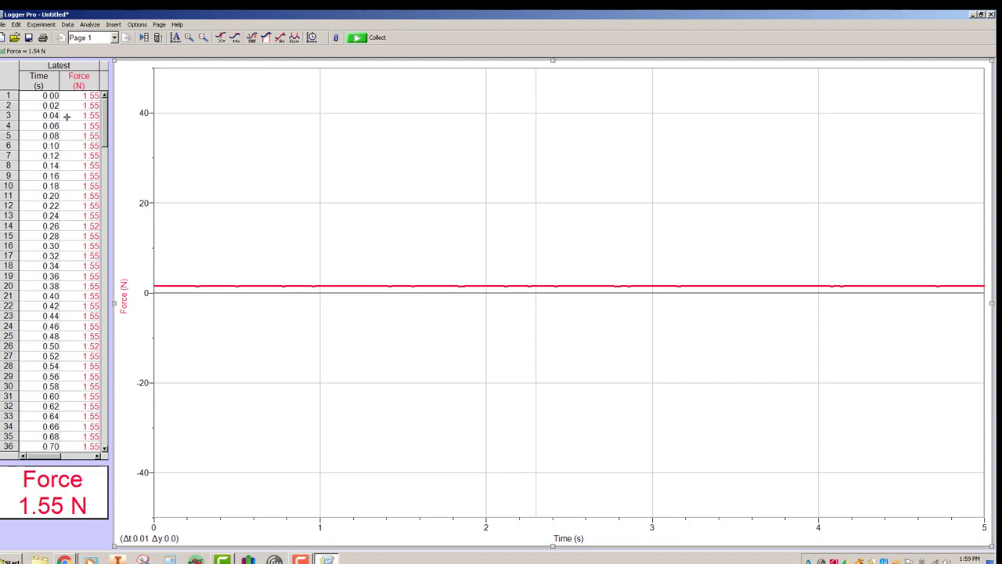
drag(104, 119, 94, 415)
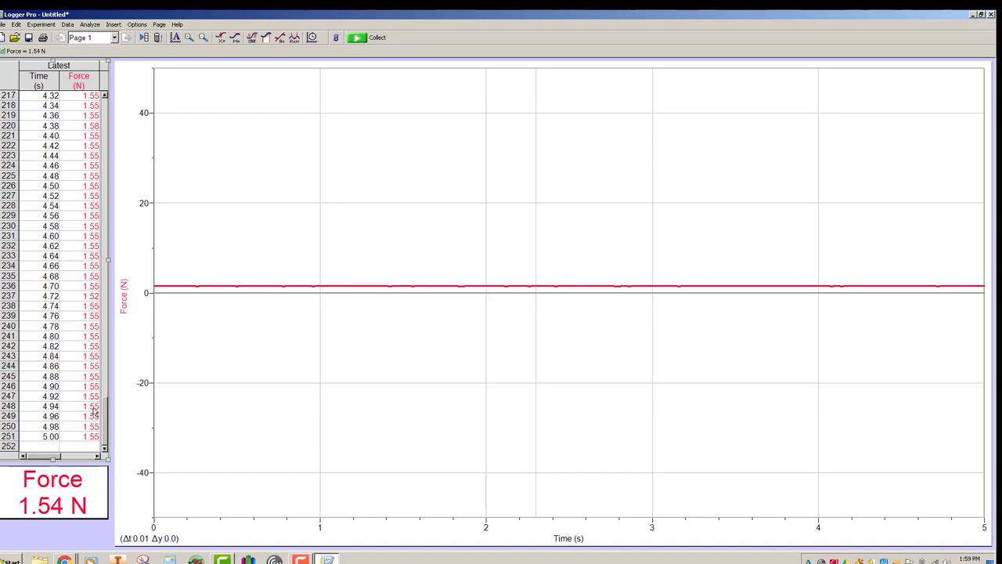
drag(99, 380, 114, 50)
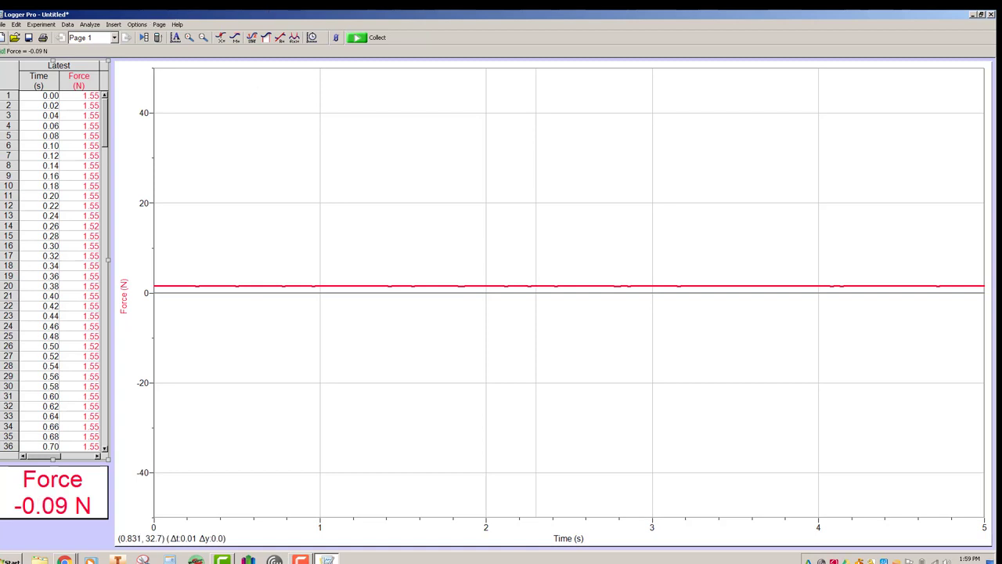
Store the latest run and collect a second force run
click(45, 26)
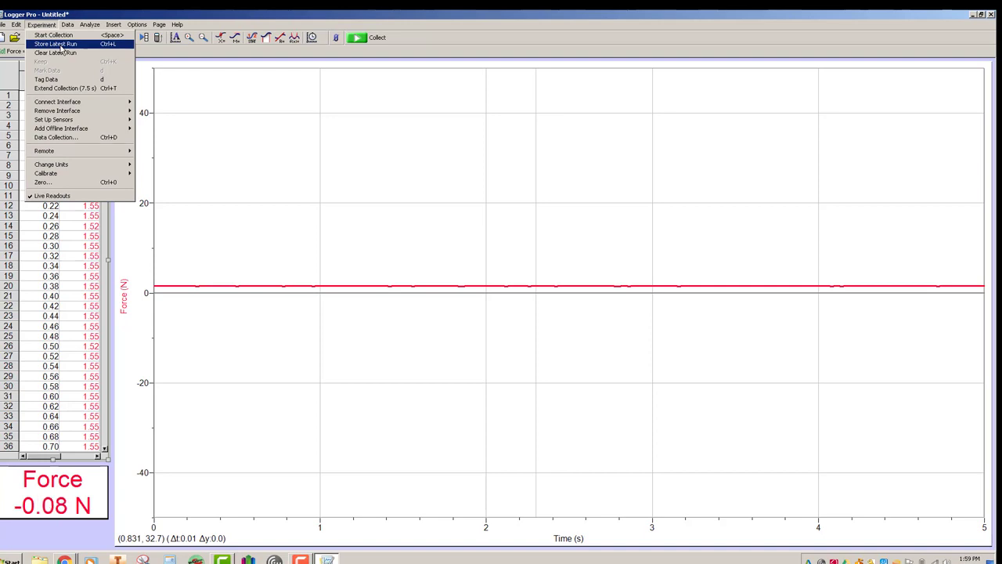
click(61, 44)
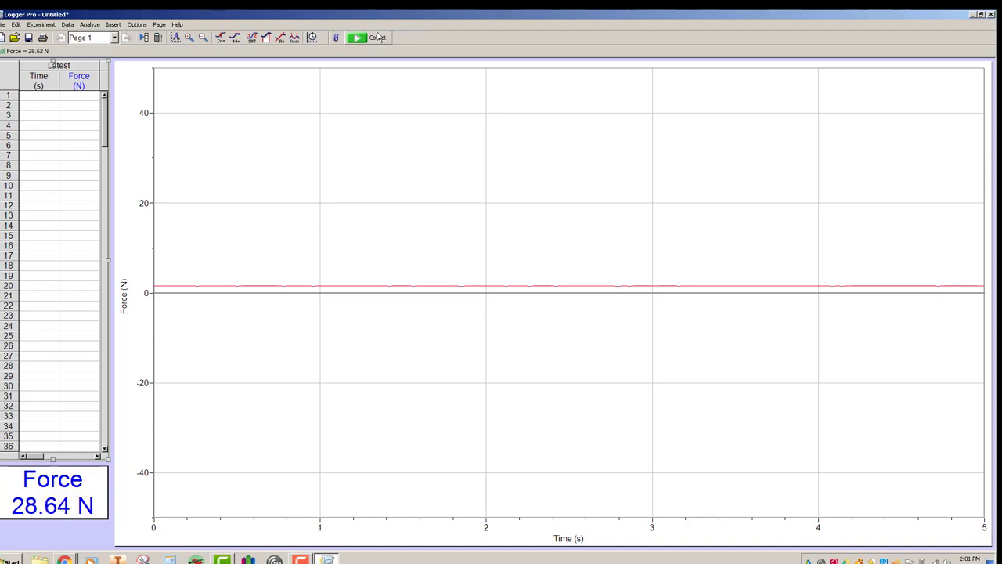
click(377, 39)
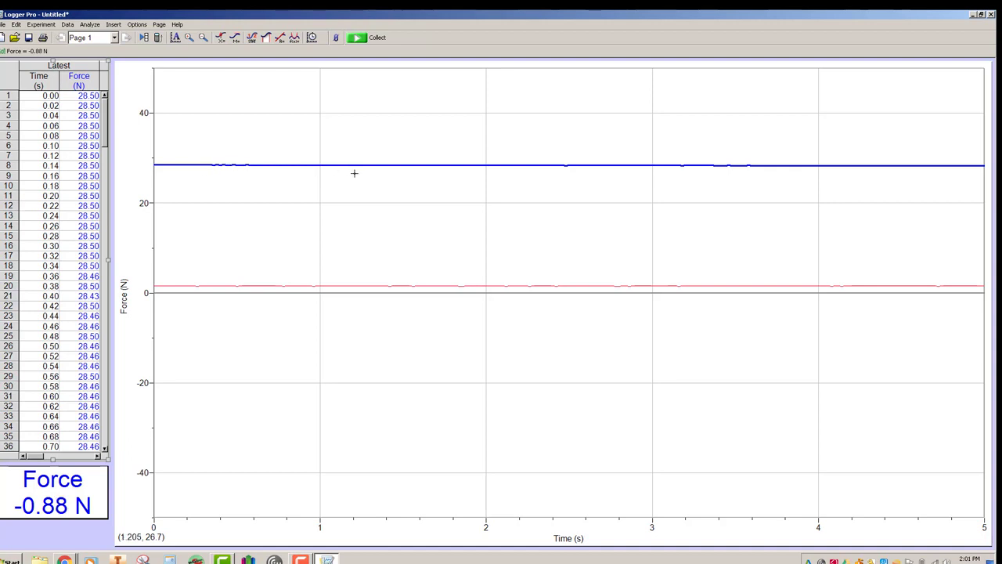
Display statistics on the graph for both the Run 1 | Force and Latest | Force columns
click(252, 39)
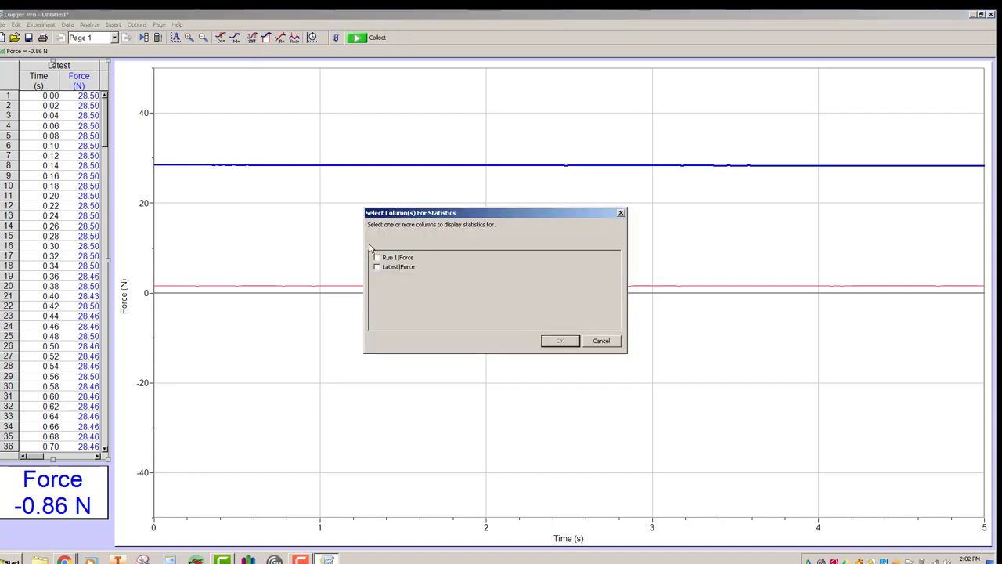
click(377, 259)
click(380, 270)
click(558, 343)
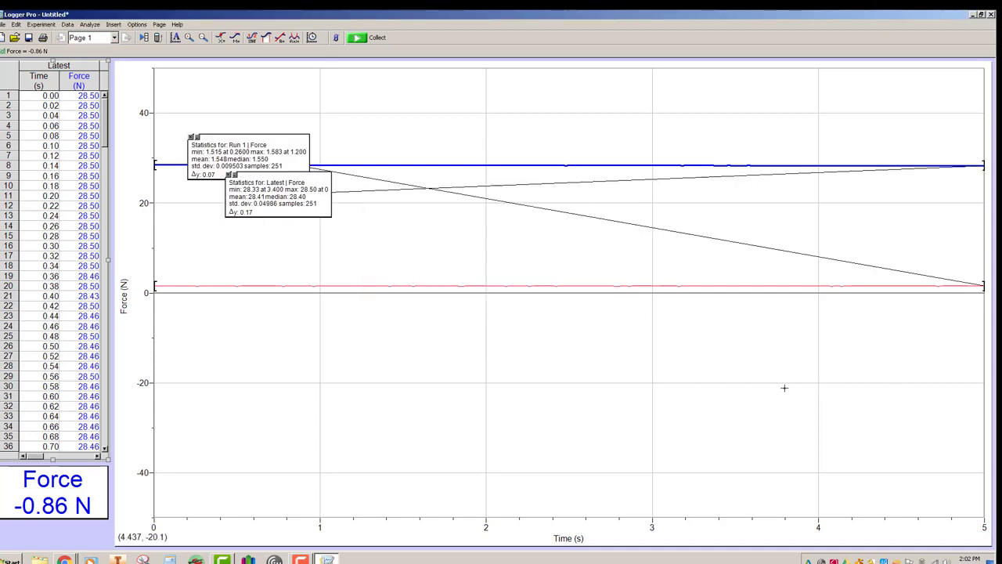
Move the two statistics boxes apart, placing the Latest box above the blue line and the Run 1 box between the two lines
mouse_move(292, 171)
mouse_down()
mouse_move(622, 251)
mouse_move(646, 199)
mouse_up()
drag(287, 197, 495, 112)
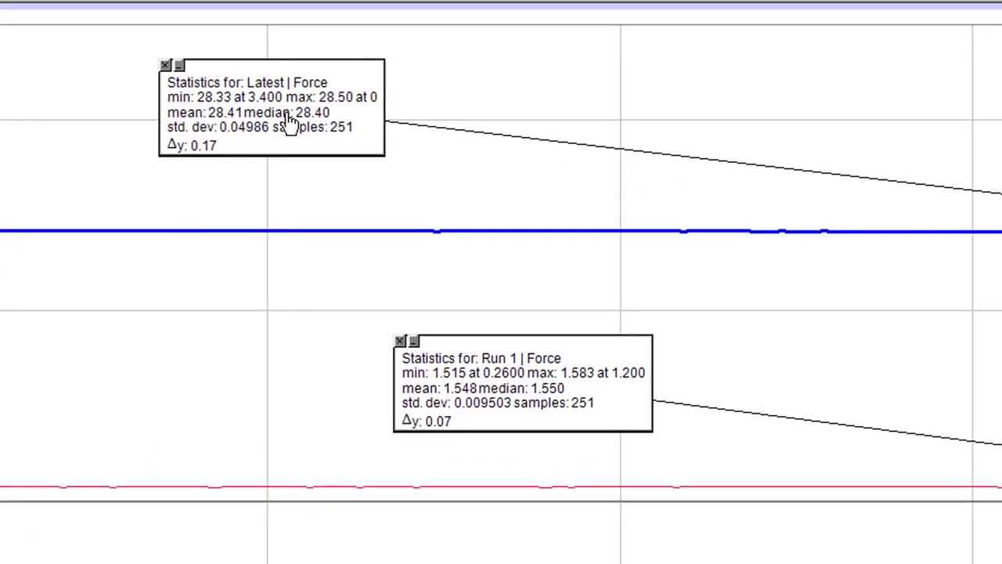
drag(290, 122, 314, 137)
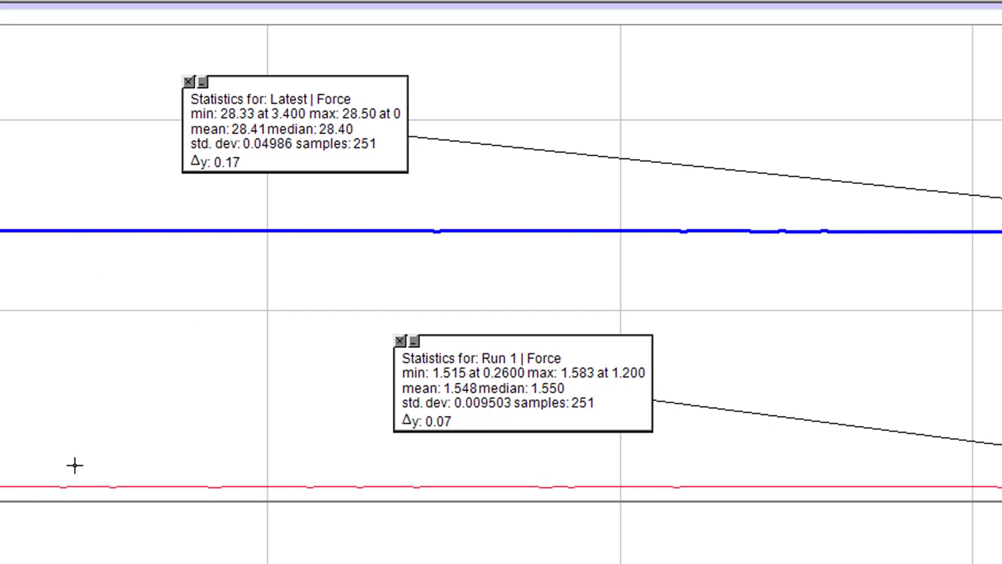
right_click(129, 354)
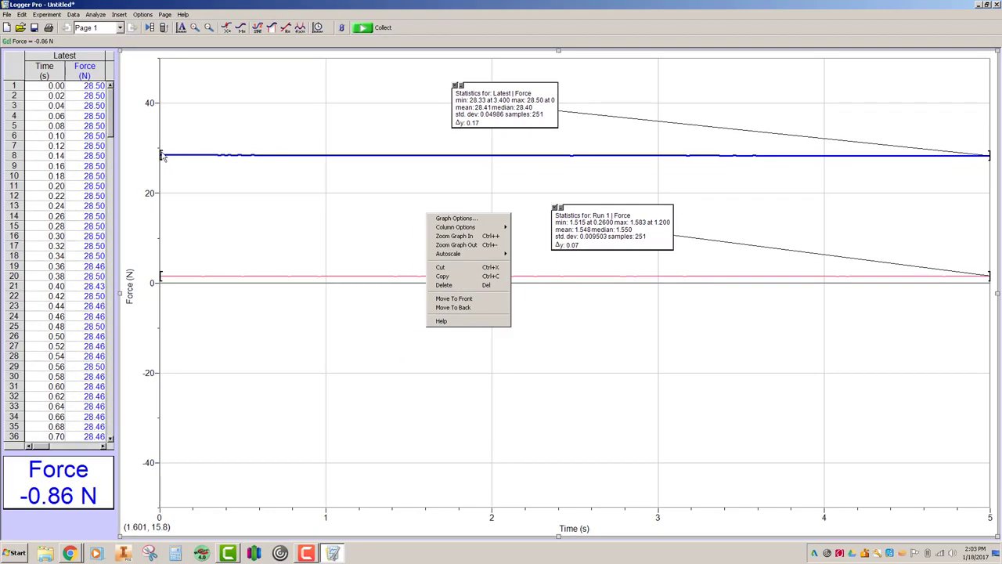
Narrow the Latest run's statistics range to about 1.2 s through 4.25 s using its brackets on the graph
drag(163, 155, 299, 155)
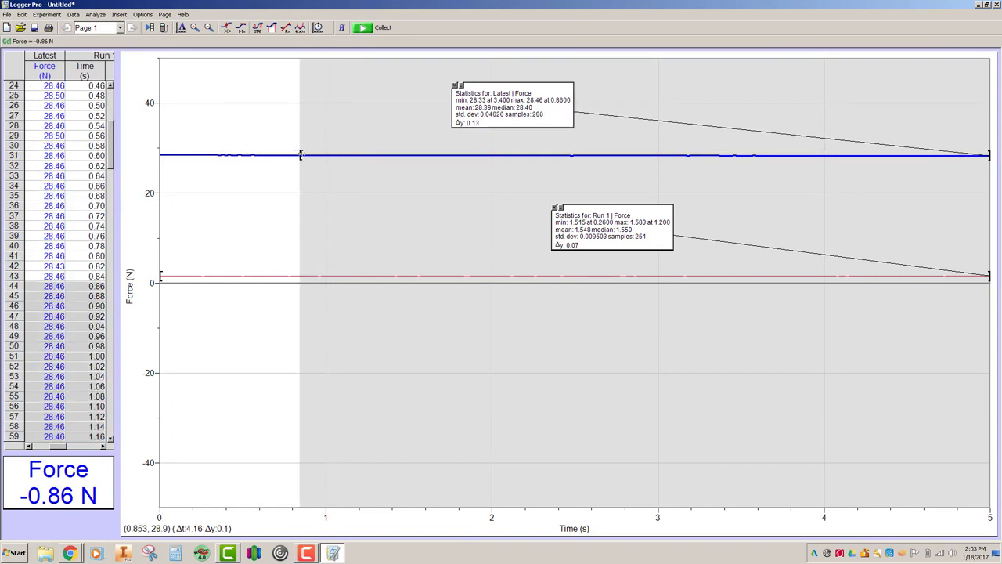
drag(300, 155, 362, 155)
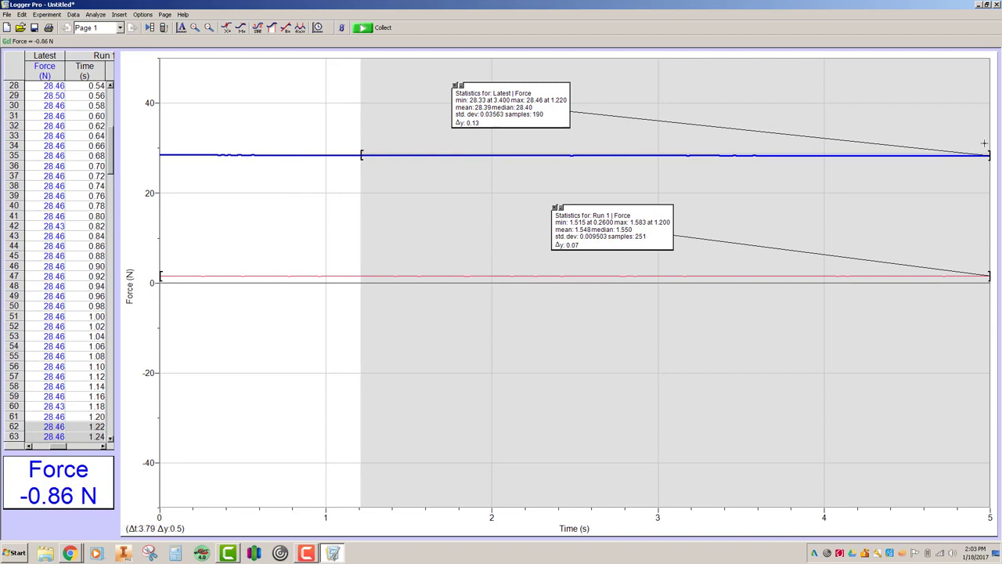
drag(988, 153, 971, 153)
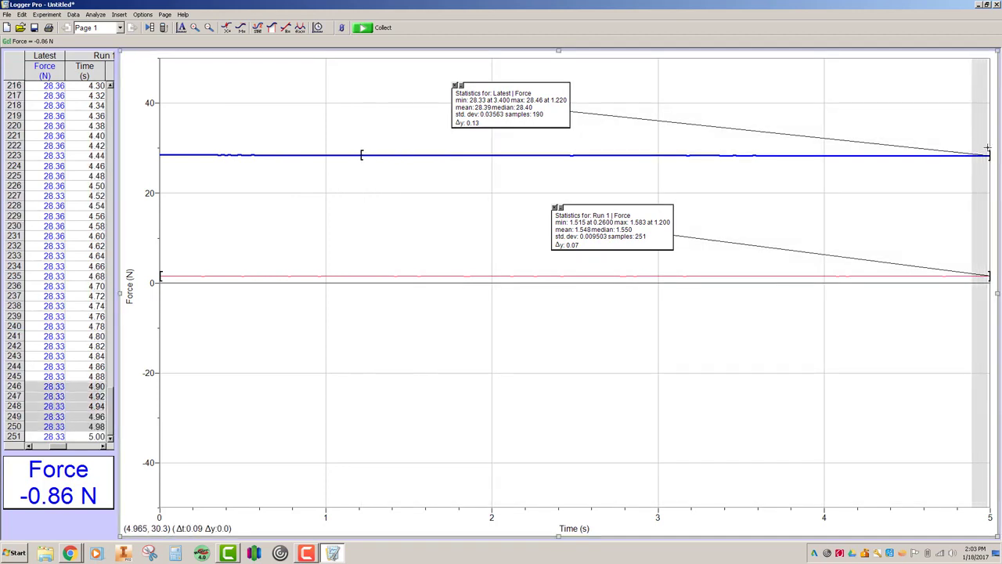
click(990, 153)
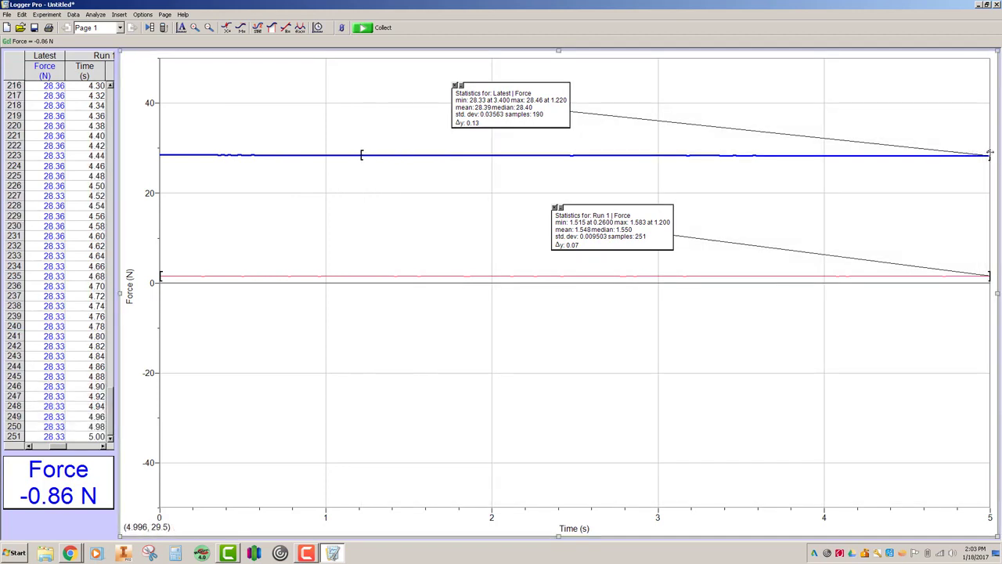
drag(990, 153, 865, 155)
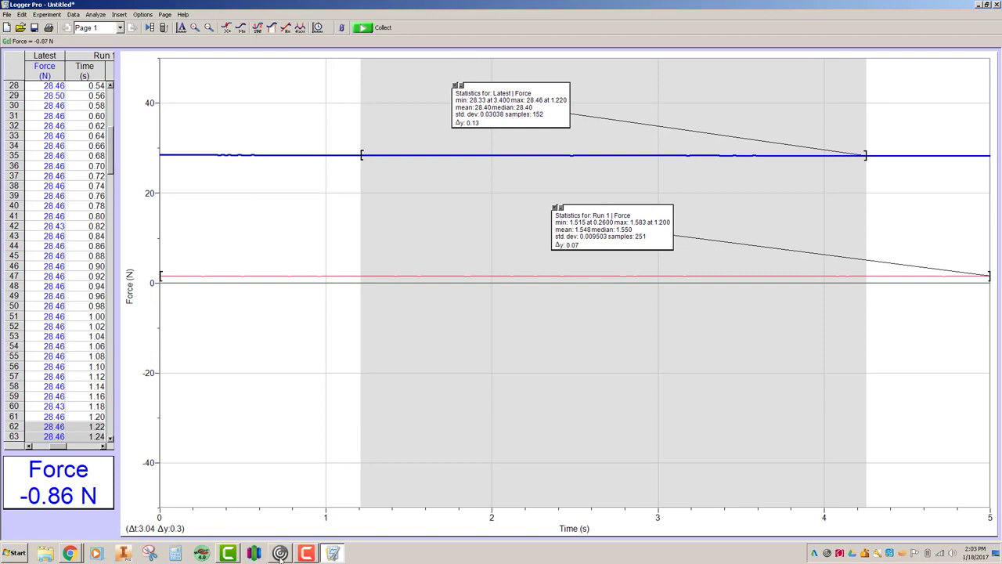
click(305, 552)
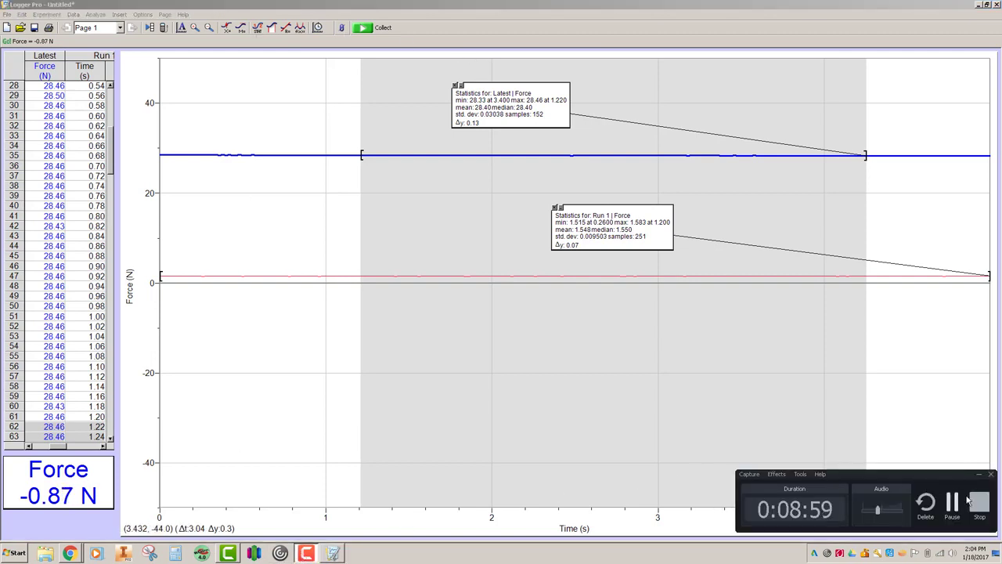